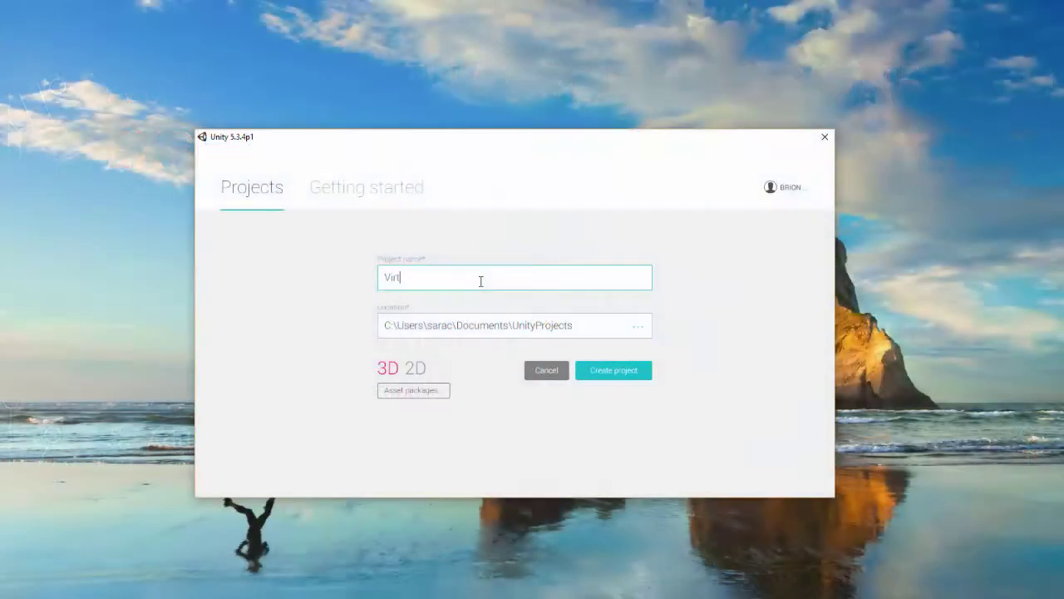
Correct the typo and complete the new project name as VirtualRealityDroneDemo.
{"action": "type", "text": "ta"}
{"action": "key", "text": "BackSpace"}
{"action": "key", "text": "BackSpace"}
{"action": "type", "text": "tualRealityDroneDem"}
{"action": "type", "text": "o"}
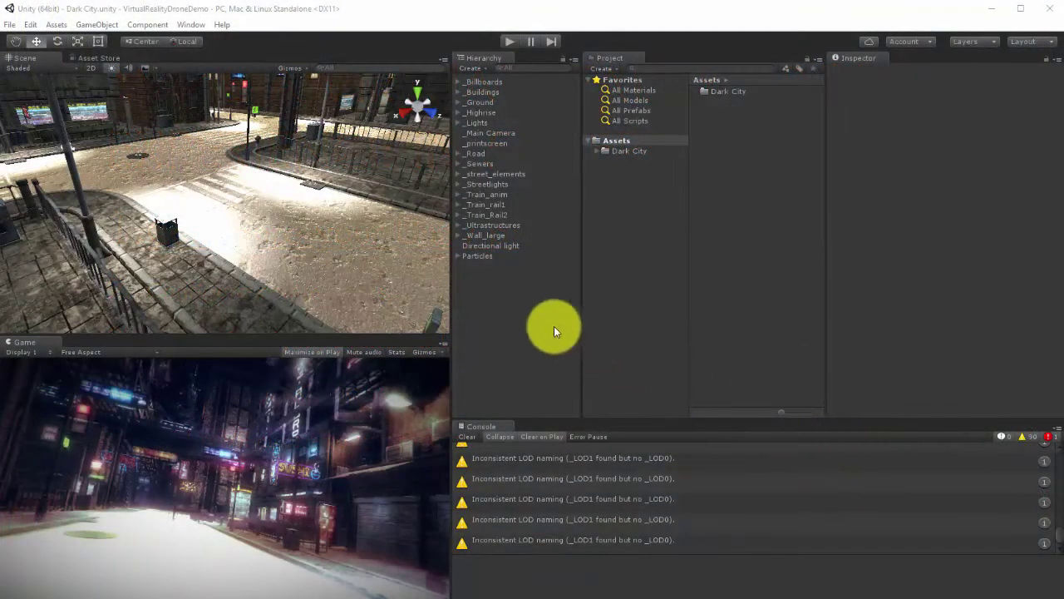
Open Project Settings > Player and scroll down to the Virtual Reality Supported option.
{"action": "left_click", "coordinate": [30, 25]}
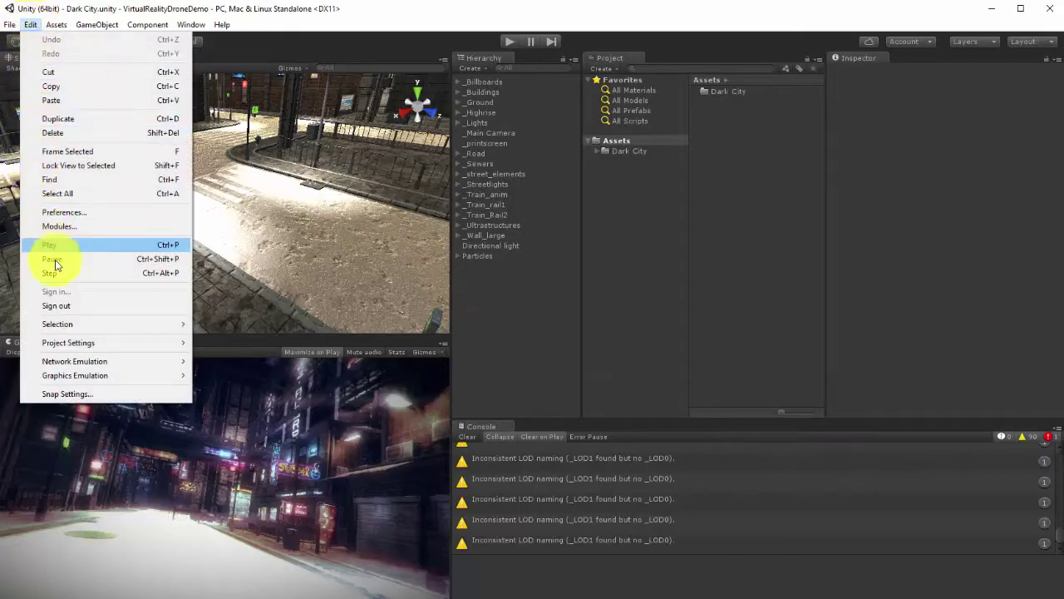
{"action": "mouse_move", "coordinate": [64, 341]}
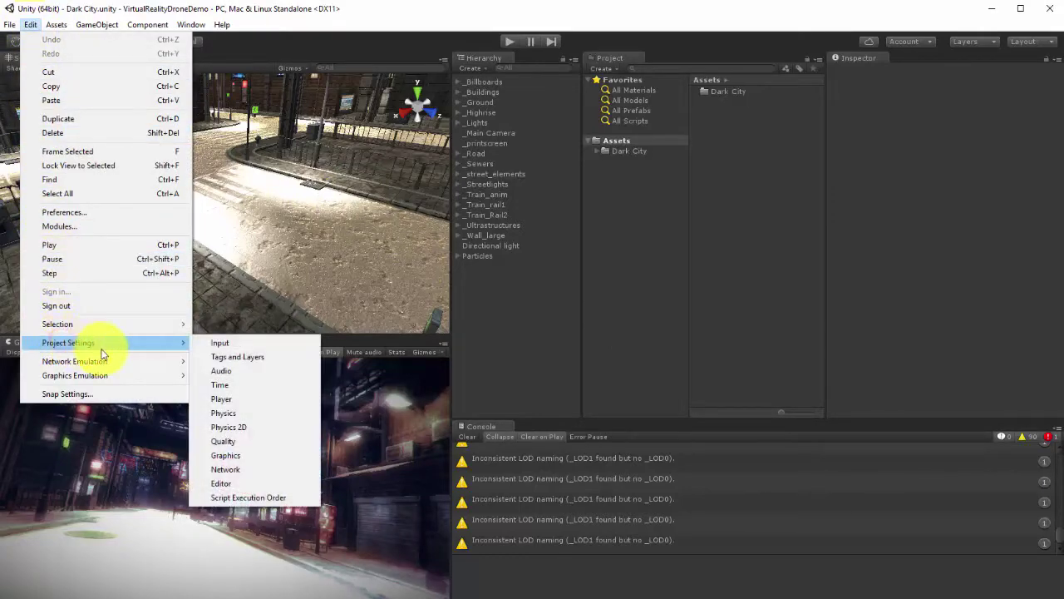
{"action": "left_click", "coordinate": [231, 399]}
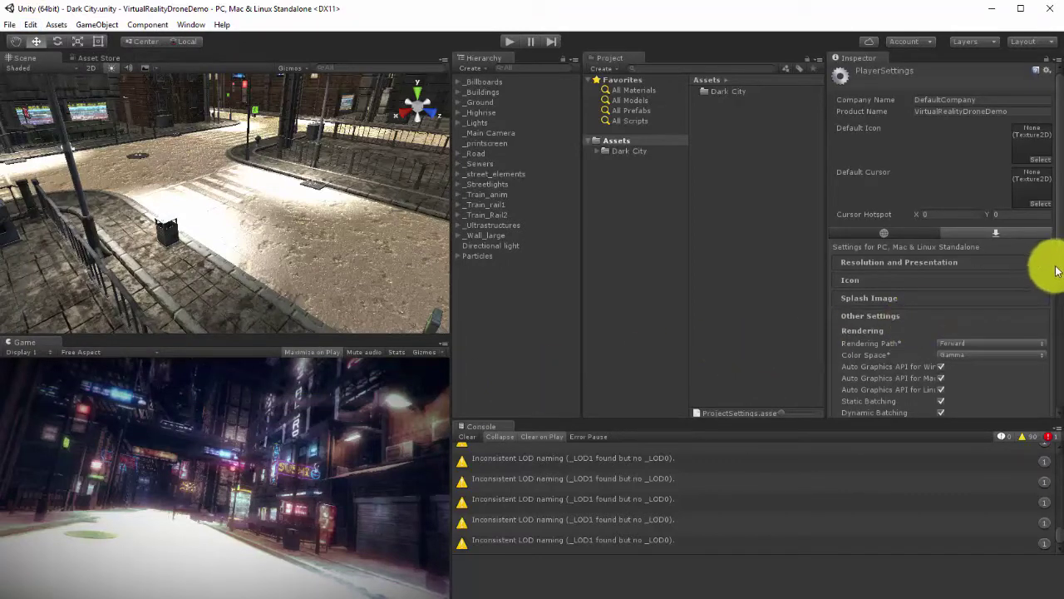
{"action": "scroll", "coordinate": [1045, 278], "scroll_direction": "down", "scroll_amount": 5}
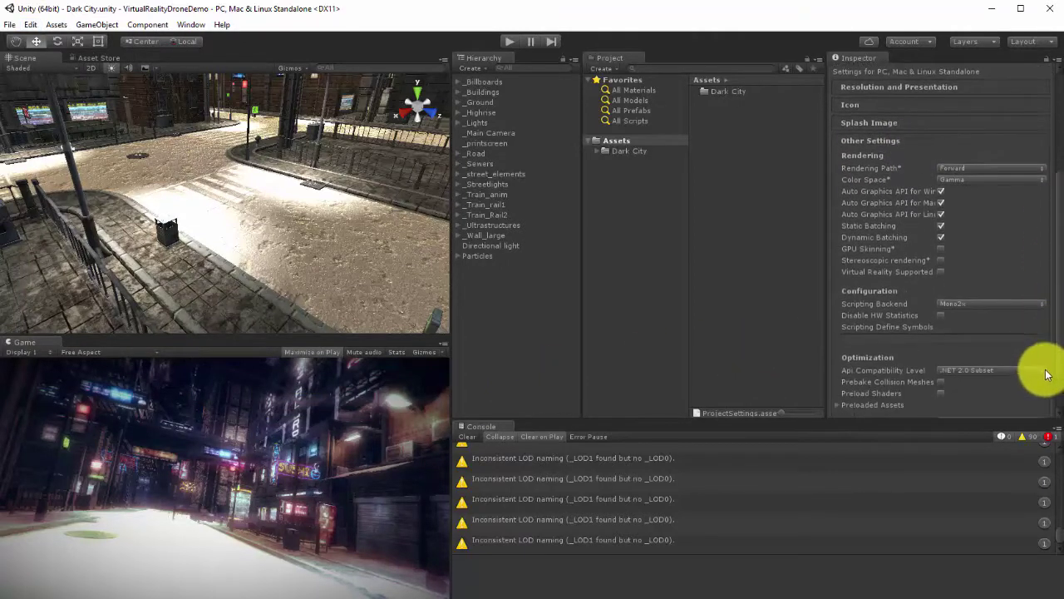
{"action": "scroll", "coordinate": [1045, 370], "scroll_direction": "down", "scroll_amount": 1}
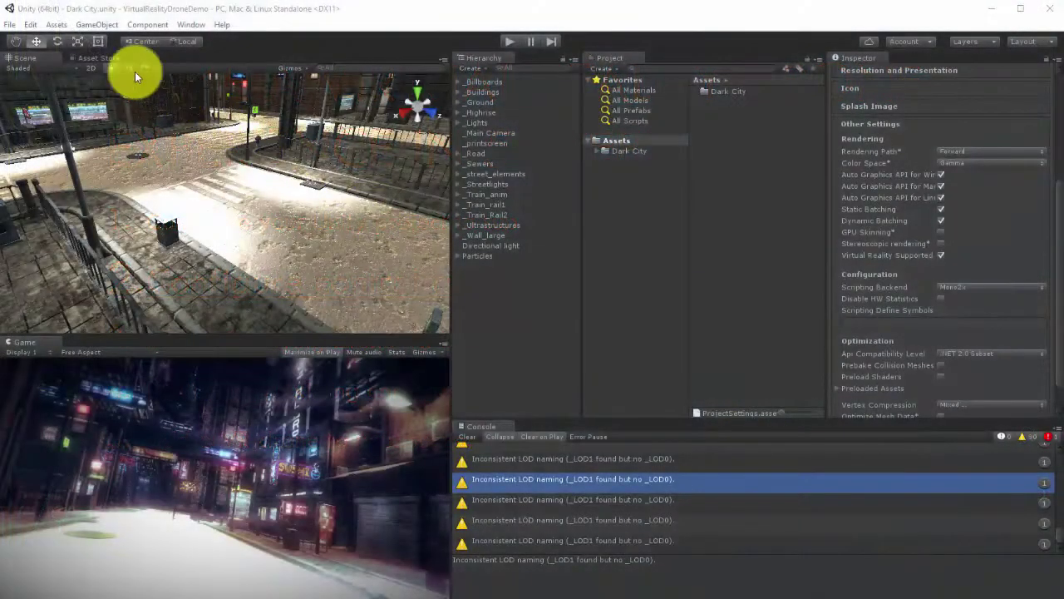
Open the Input Manager from Edit > Project Settings.
{"action": "left_click", "coordinate": [31, 25]}
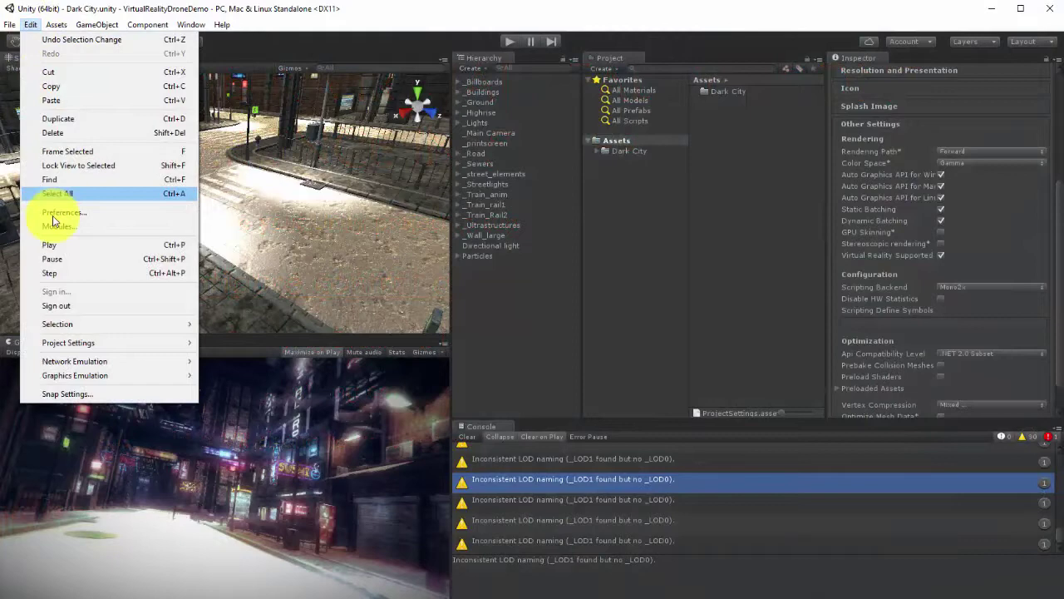
{"action": "mouse_move", "coordinate": [61, 349]}
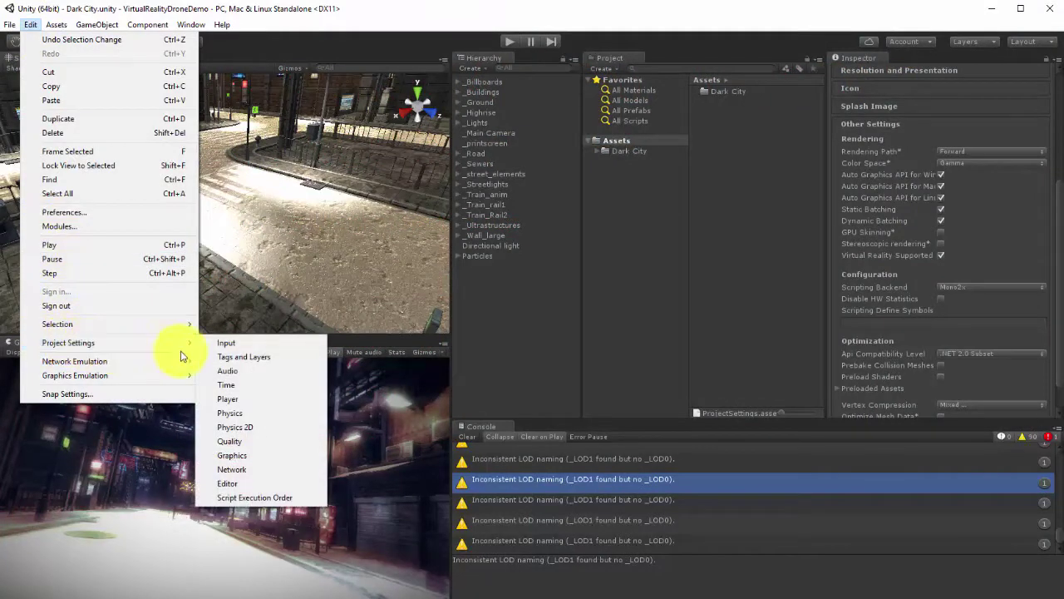
{"action": "left_click", "coordinate": [226, 345]}
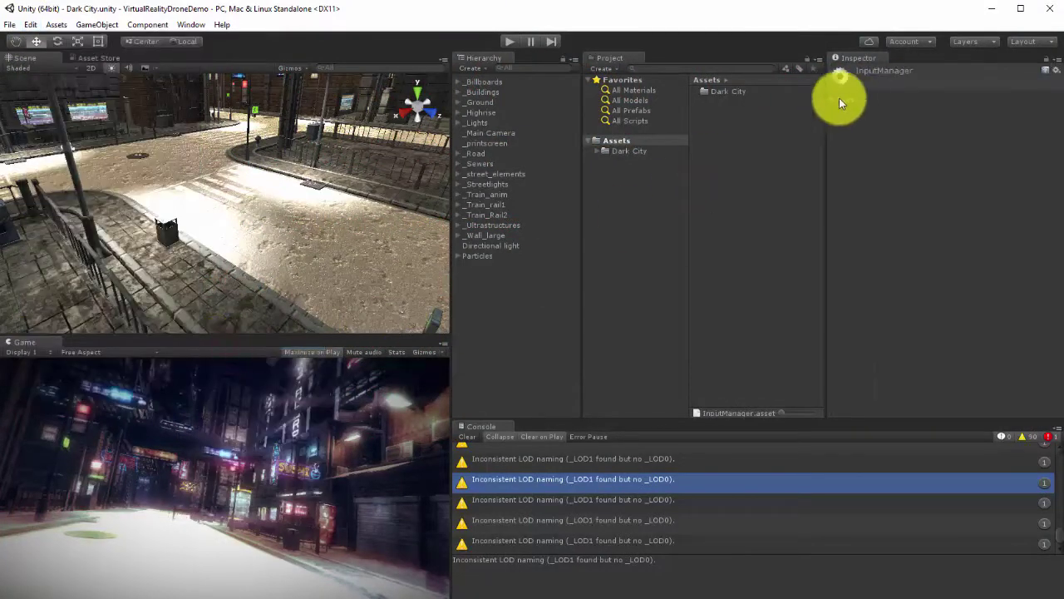
Replace the project's InputManager.asset with the copy from flying_drone_toolkit/ProjectSettings.
{"action": "left_click", "coordinate": [832, 98]}
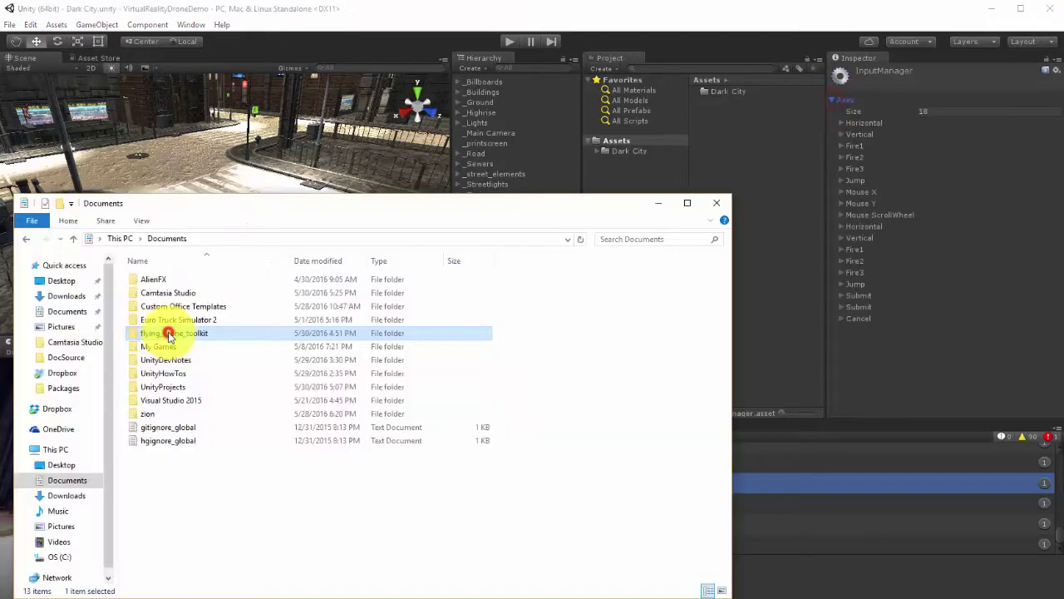
{"action": "double_click", "coordinate": [167, 333]}
{"action": "double_click", "coordinate": [166, 333]}
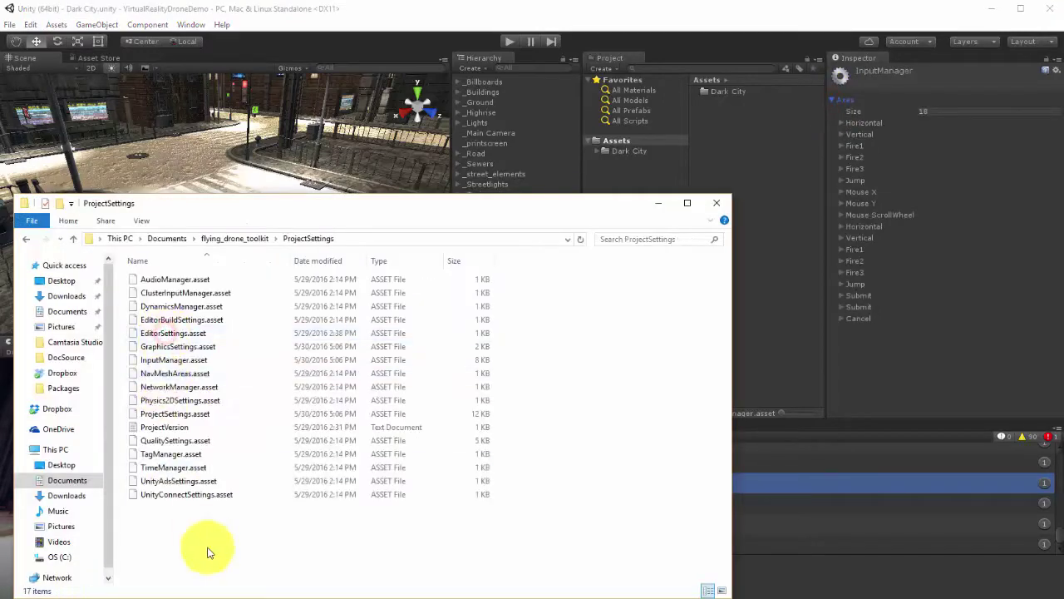
{"action": "left_click", "coordinate": [173, 360]}
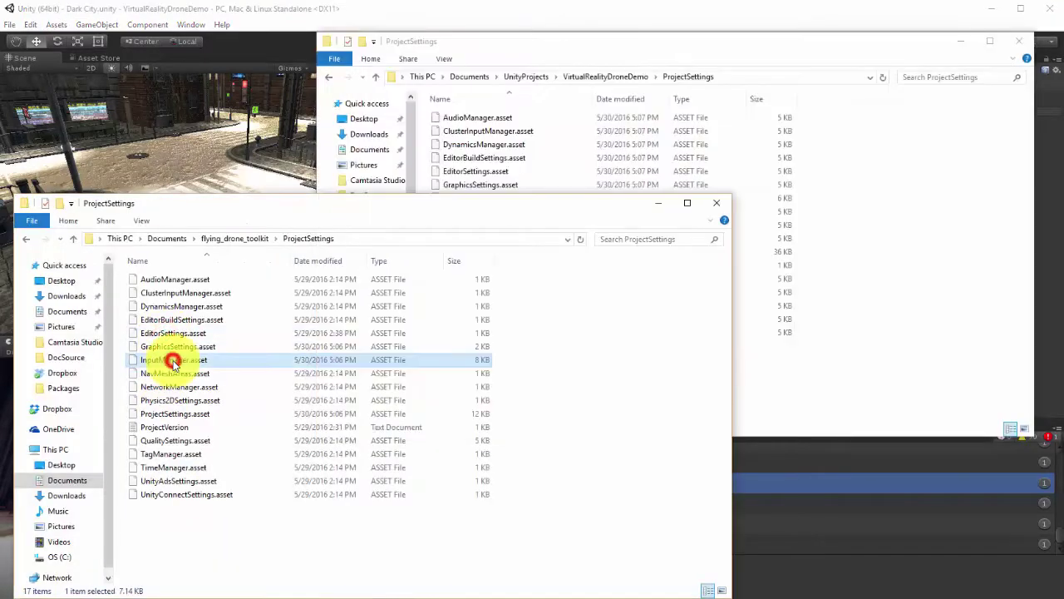
{"action": "left_click_drag", "start_coordinate": [173, 361], "coordinate": [654, 171]}
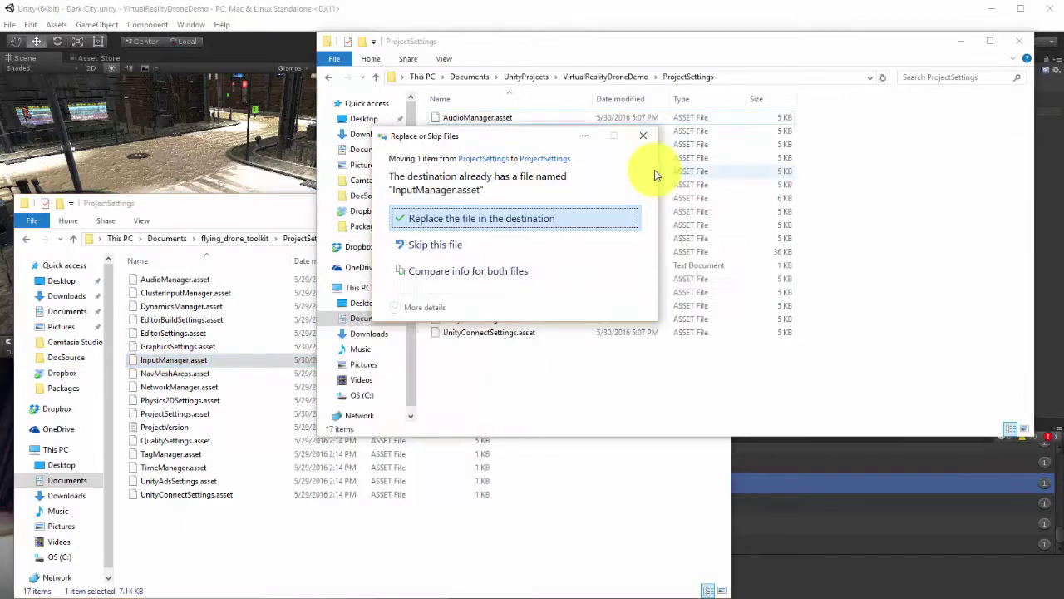
{"action": "left_click", "coordinate": [509, 221]}
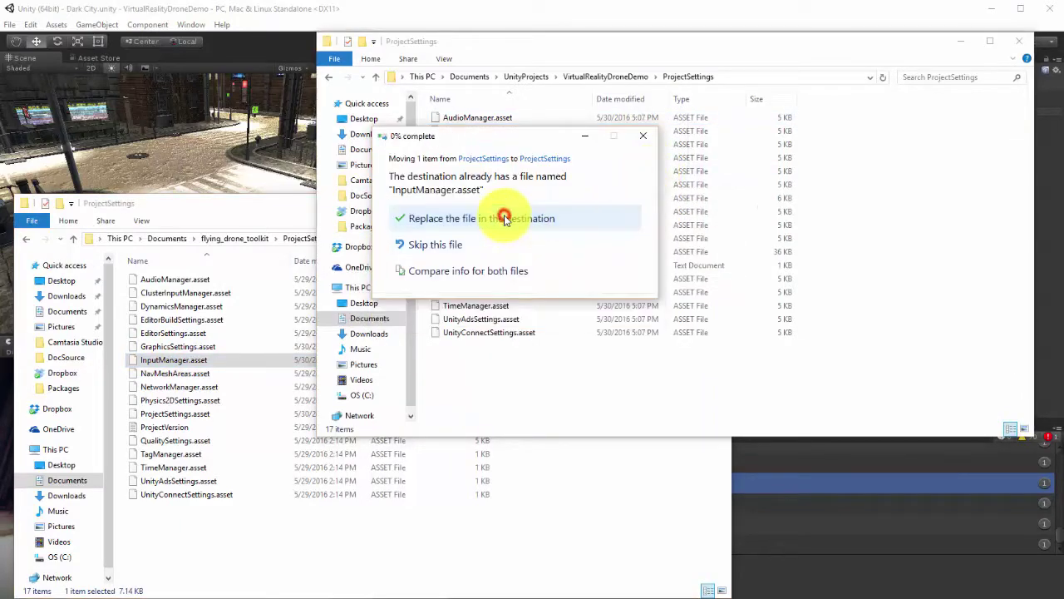
{"action": "left_click", "coordinate": [274, 10]}
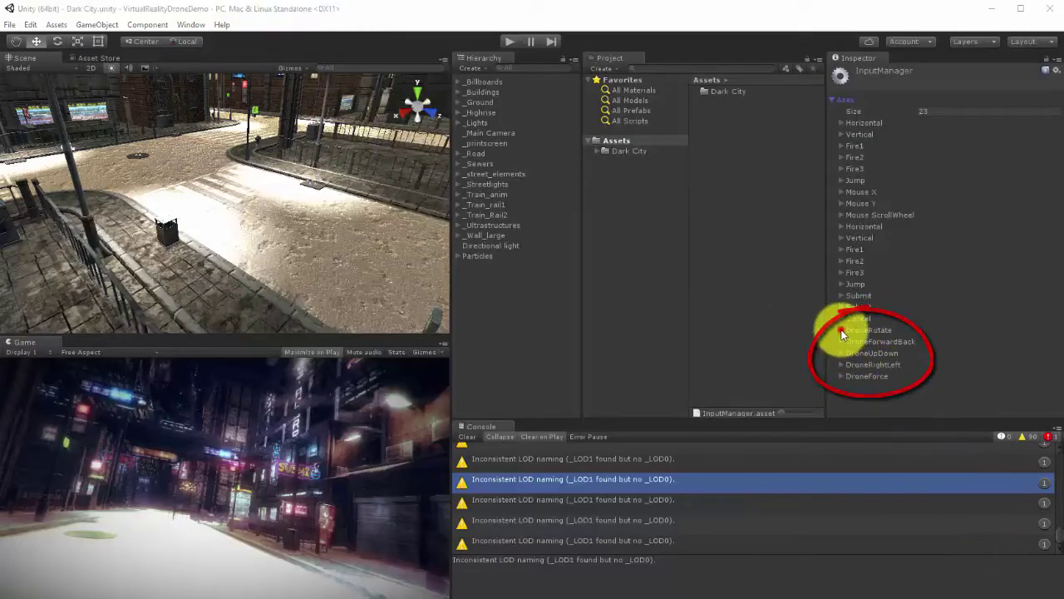
Expand the DroneRotate axis and change its Type to Joystick Axis.
{"action": "left_click", "coordinate": [842, 331]}
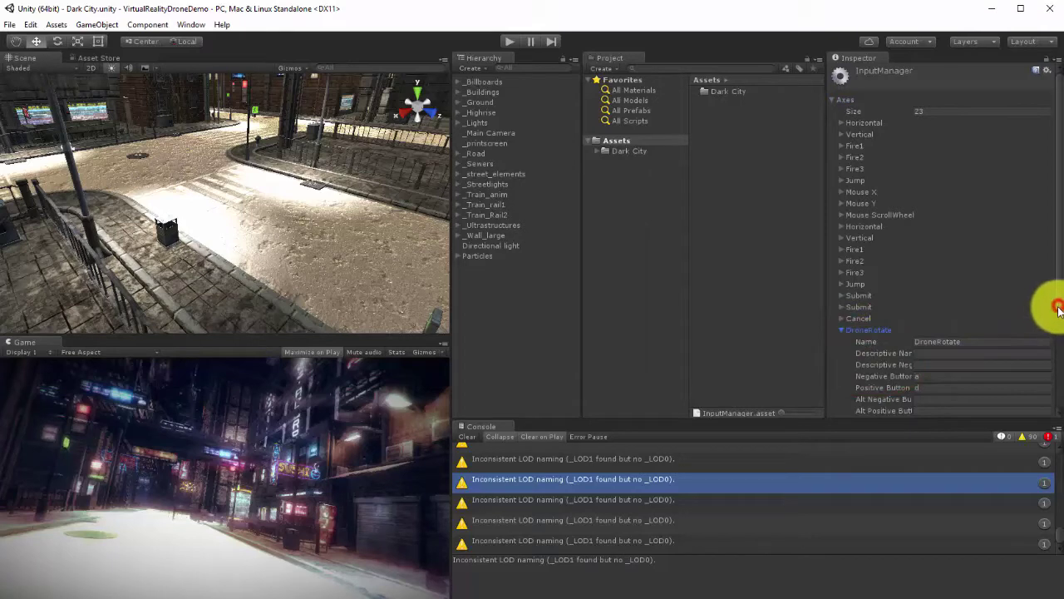
{"action": "scroll", "coordinate": [1045, 361], "scroll_direction": "down", "scroll_amount": 5}
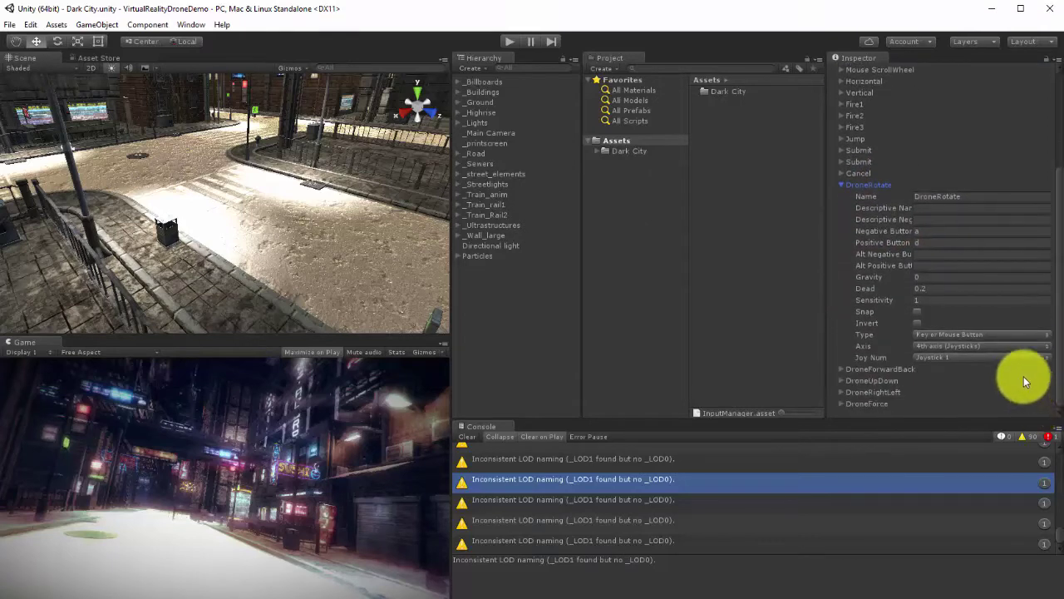
{"action": "left_click", "coordinate": [1024, 335]}
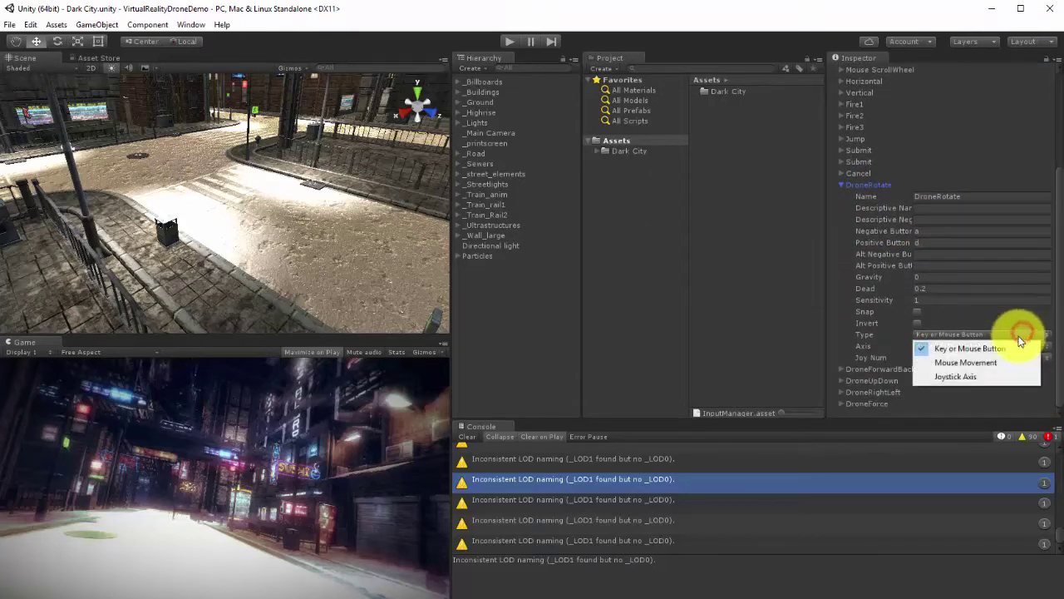
{"action": "left_click", "coordinate": [989, 373]}
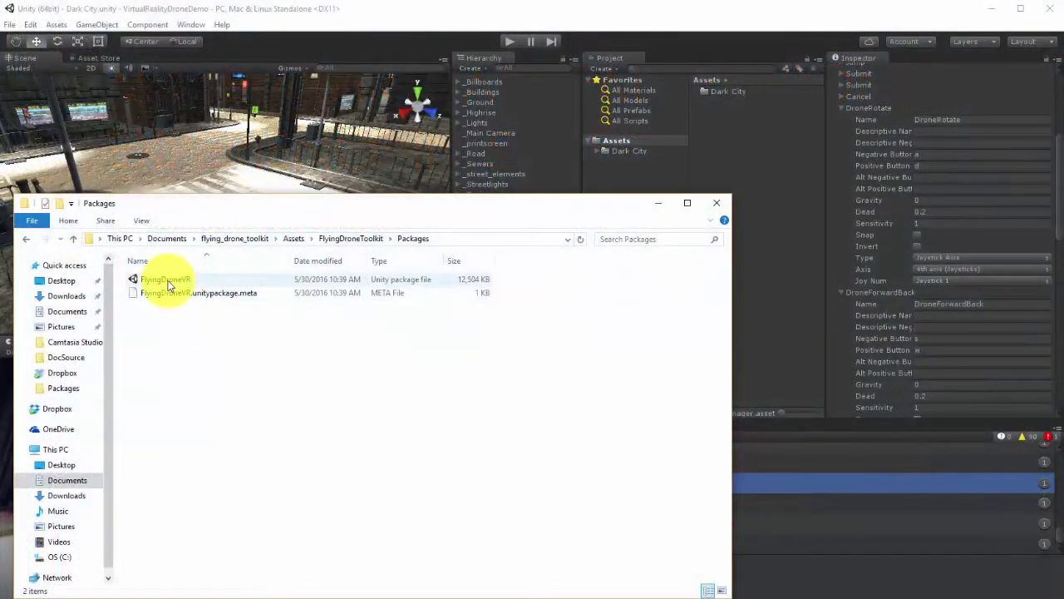
Import all contents of the FlyingDroneVR .unitypackage into the project.
{"action": "double_click", "coordinate": [167, 280]}
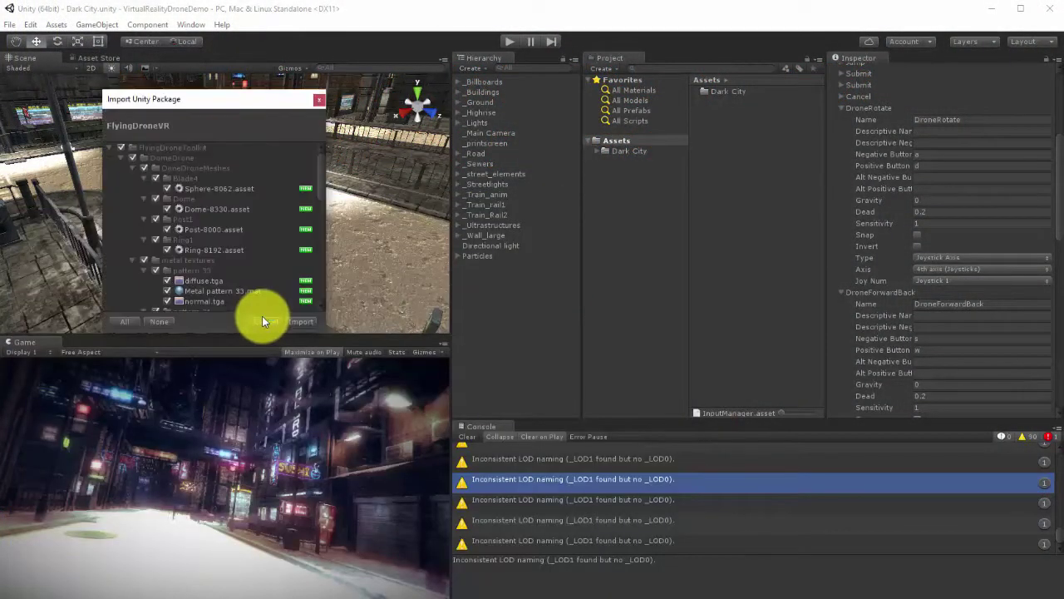
{"action": "left_click", "coordinate": [299, 321]}
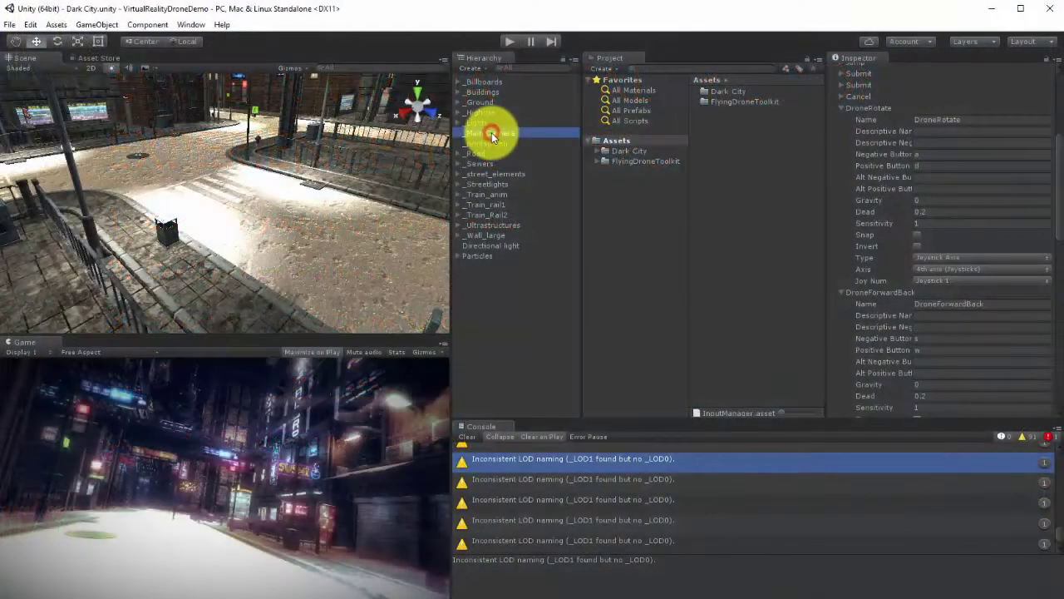
Select _Main Camera in the Hierarchy and deactivate it.
{"action": "left_click", "coordinate": [854, 77]}
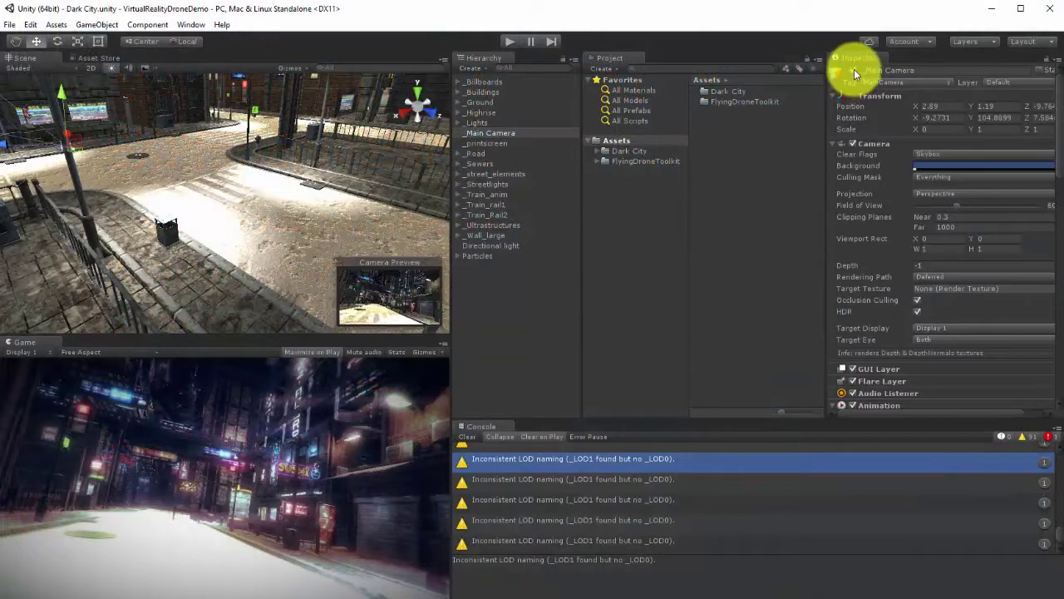
{"action": "left_click", "coordinate": [854, 71]}
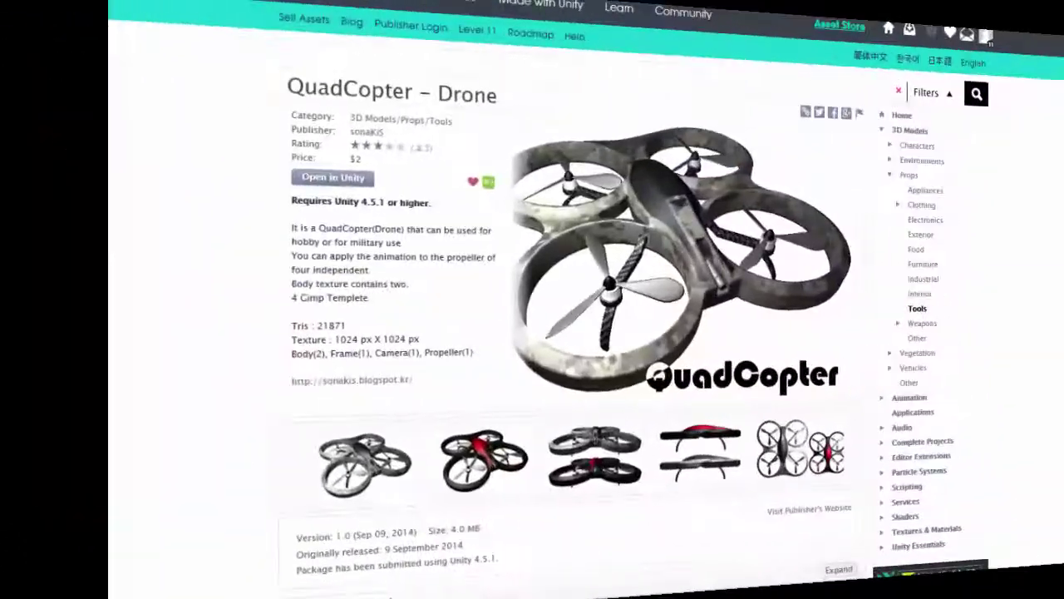
Import the Drone Pack with every model, material and prefab left checked.
{"action": "scroll", "coordinate": [1062, 181], "scroll_direction": "down", "scroll_amount": 2}
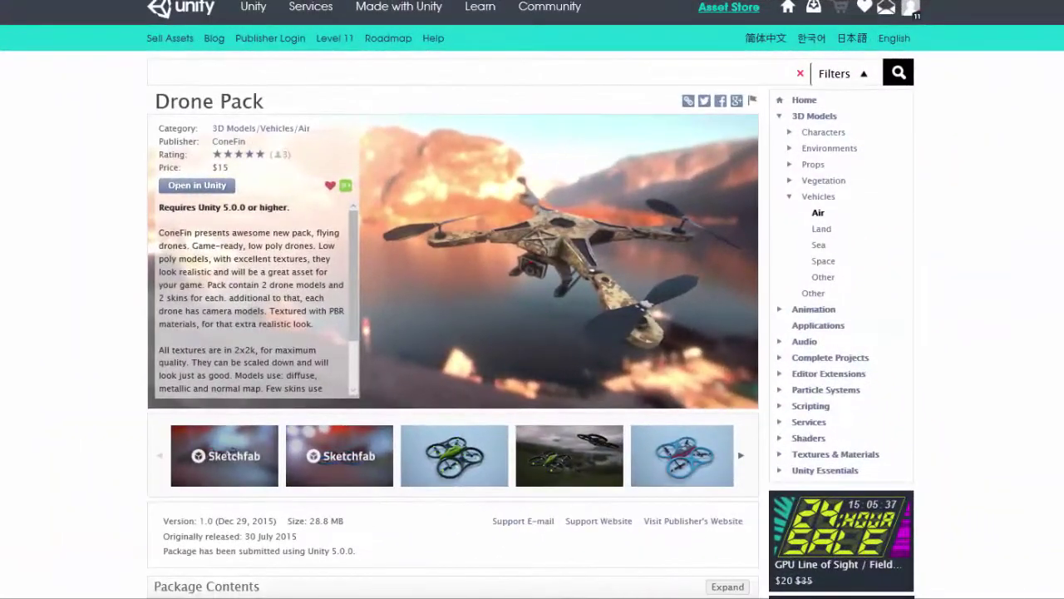
{"action": "scroll", "coordinate": [532, 299], "scroll_direction": "down", "scroll_amount": 2}
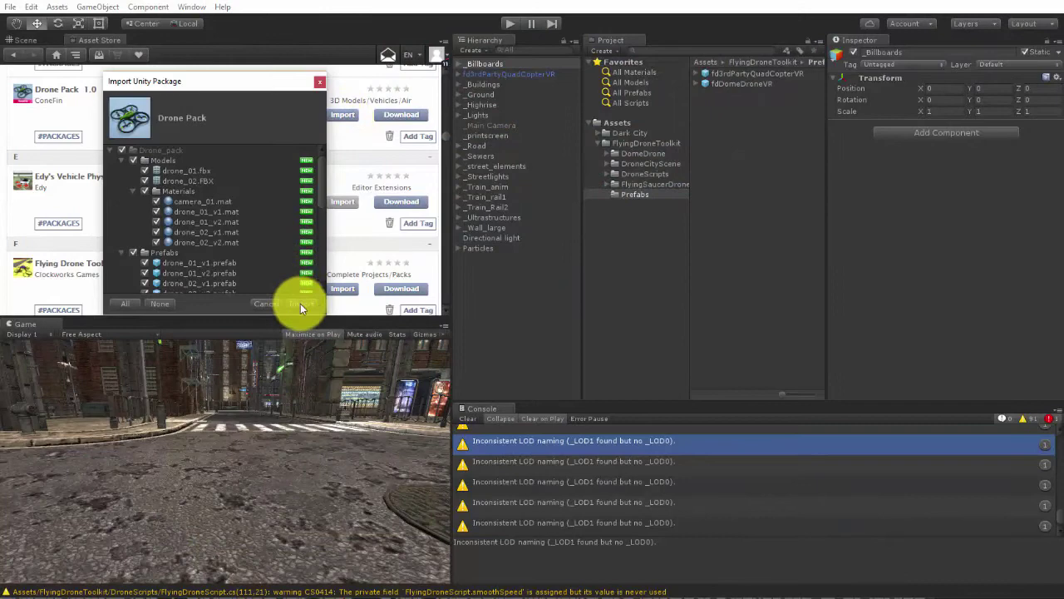
{"action": "left_click", "coordinate": [300, 304]}
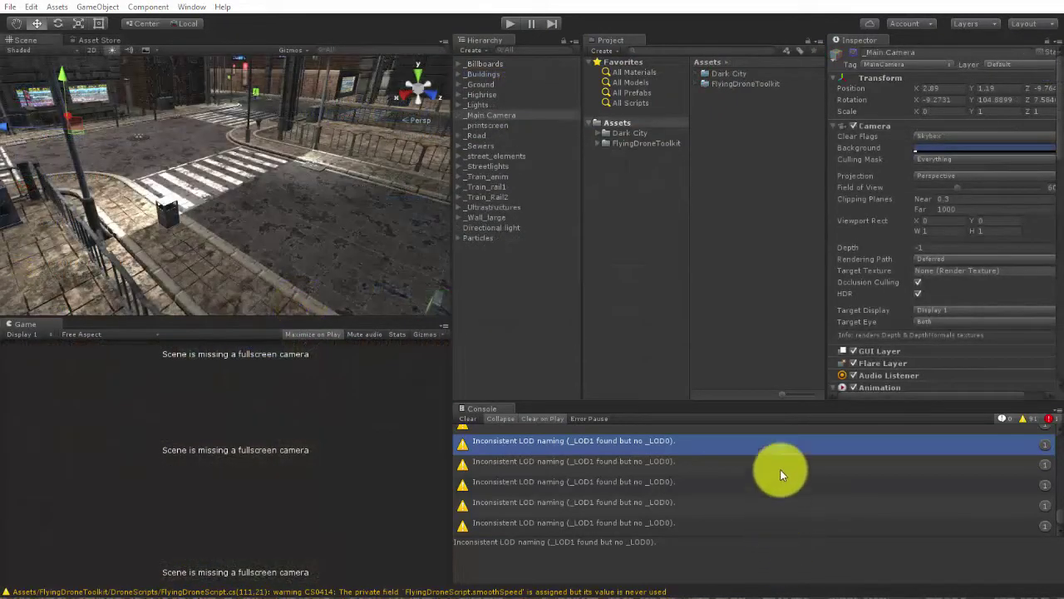
Drag the fd3rdPartyQuadCopterVR prefab from FlyingDroneToolkit/Prefabs into the Scene view.
{"action": "double_click", "coordinate": [708, 83]}
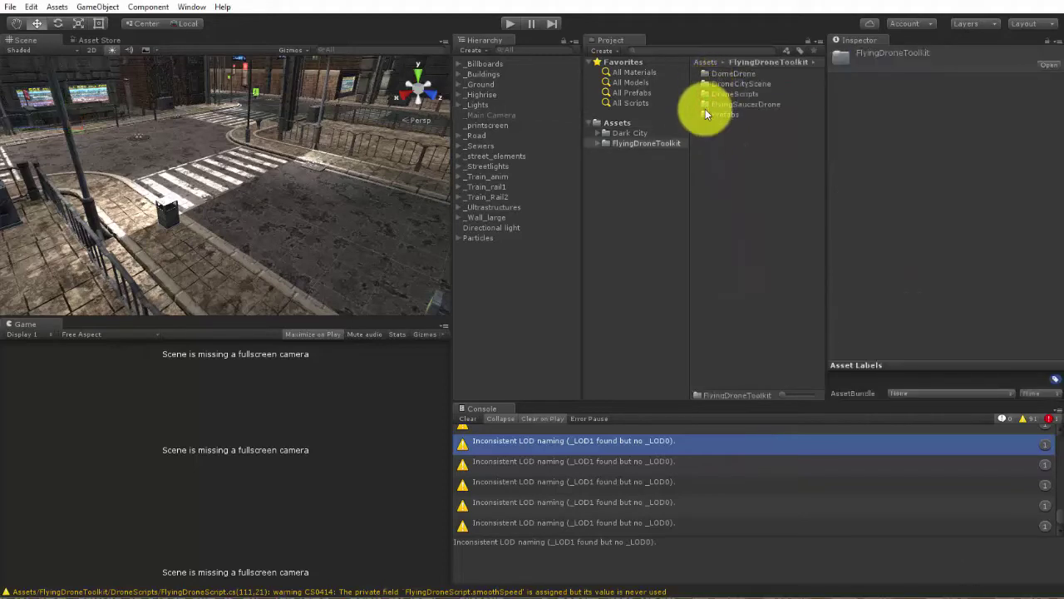
{"action": "double_click", "coordinate": [705, 113]}
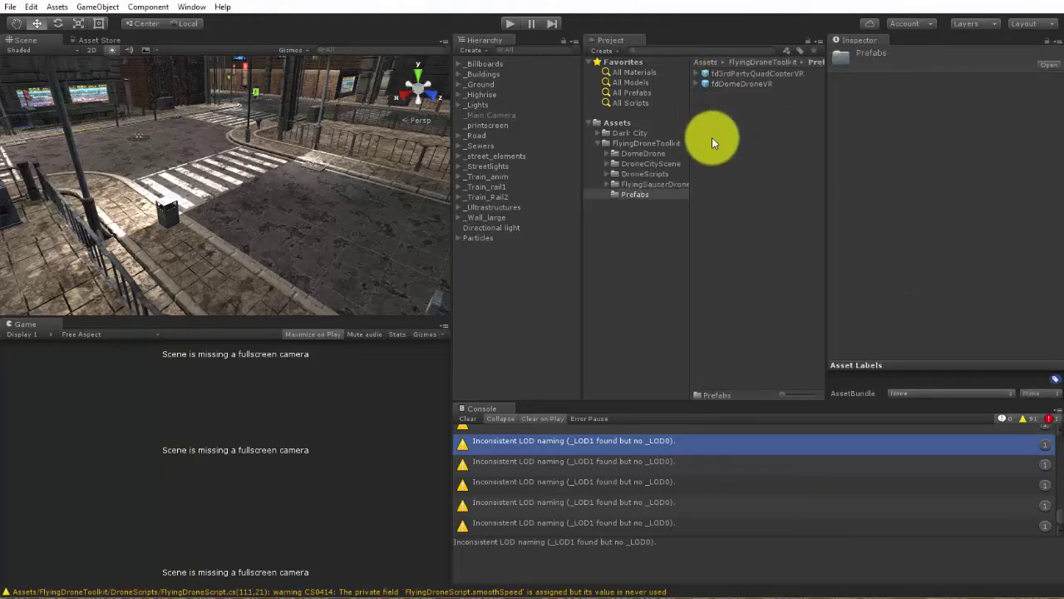
{"action": "left_click", "coordinate": [747, 74]}
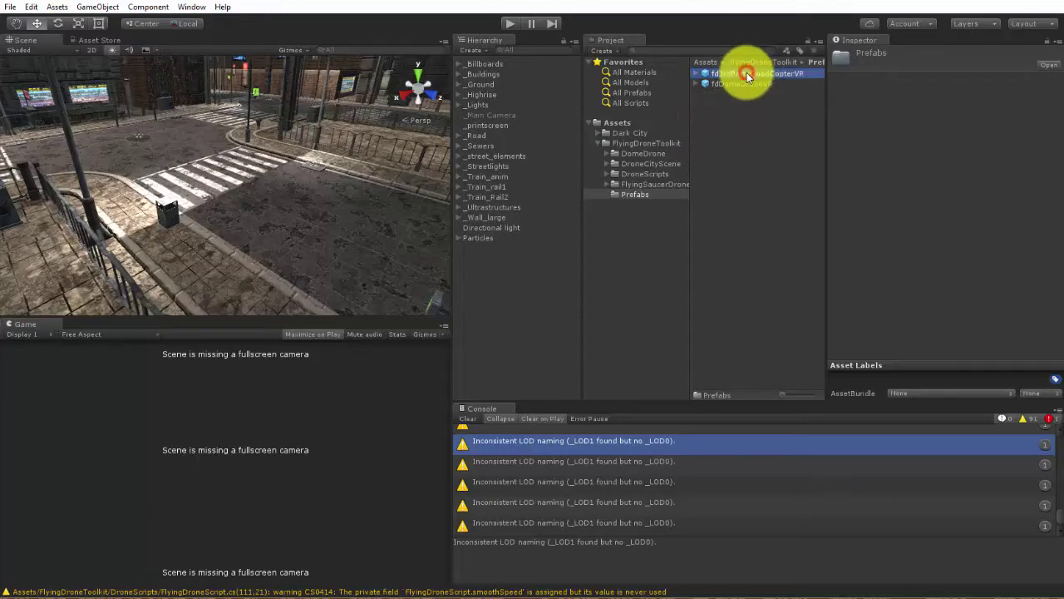
{"action": "left_click_drag", "start_coordinate": [747, 72], "coordinate": [181, 139]}
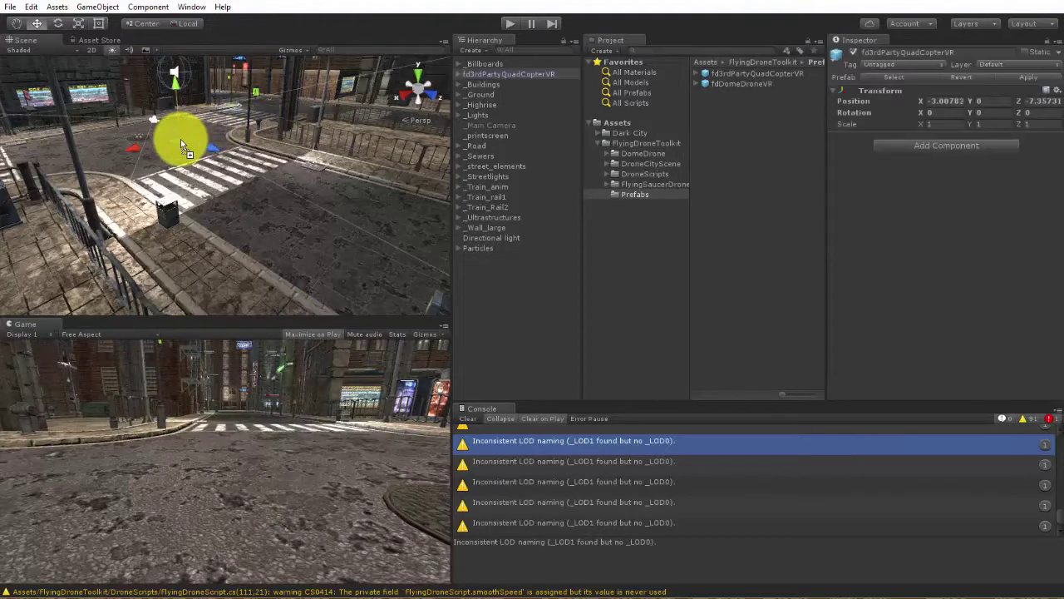
Expand the rig, QuadCopterHolder and Assembly in the Hierarchy to reveal Adaptor.
{"action": "left_click", "coordinate": [458, 74]}
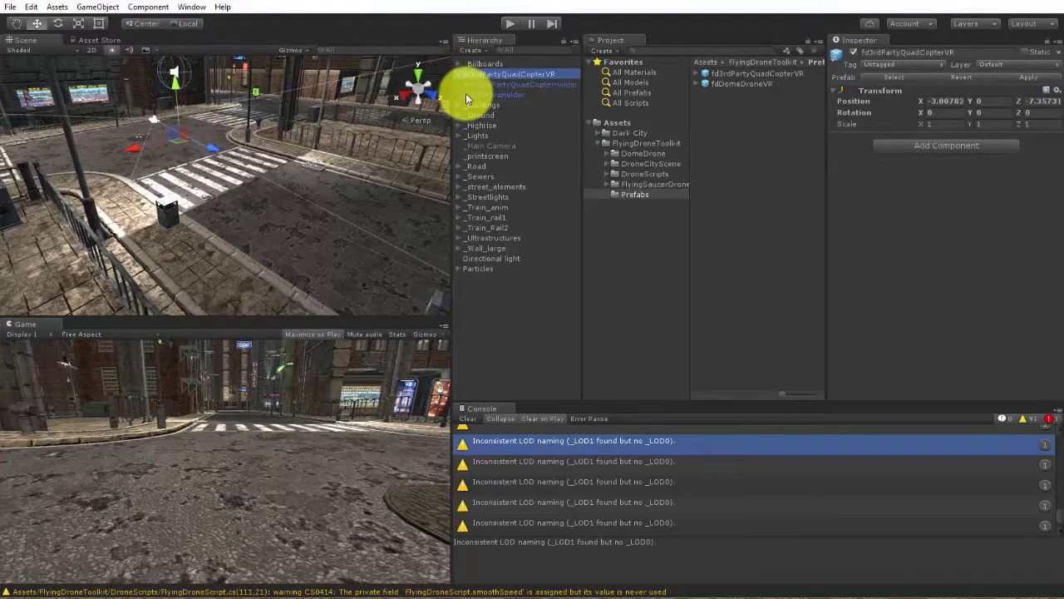
{"action": "left_click", "coordinate": [468, 84]}
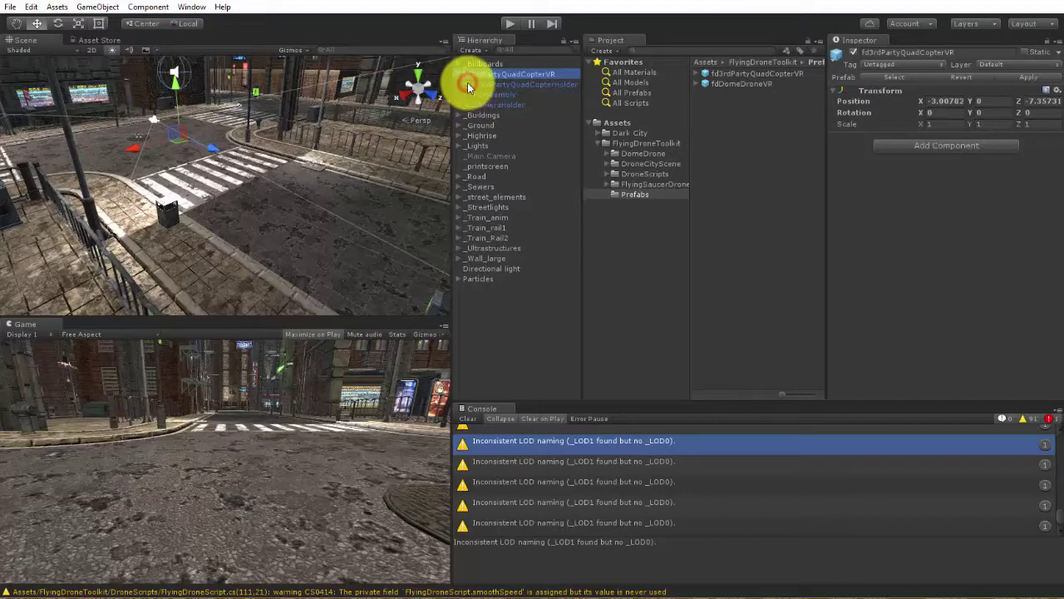
{"action": "left_click", "coordinate": [476, 94]}
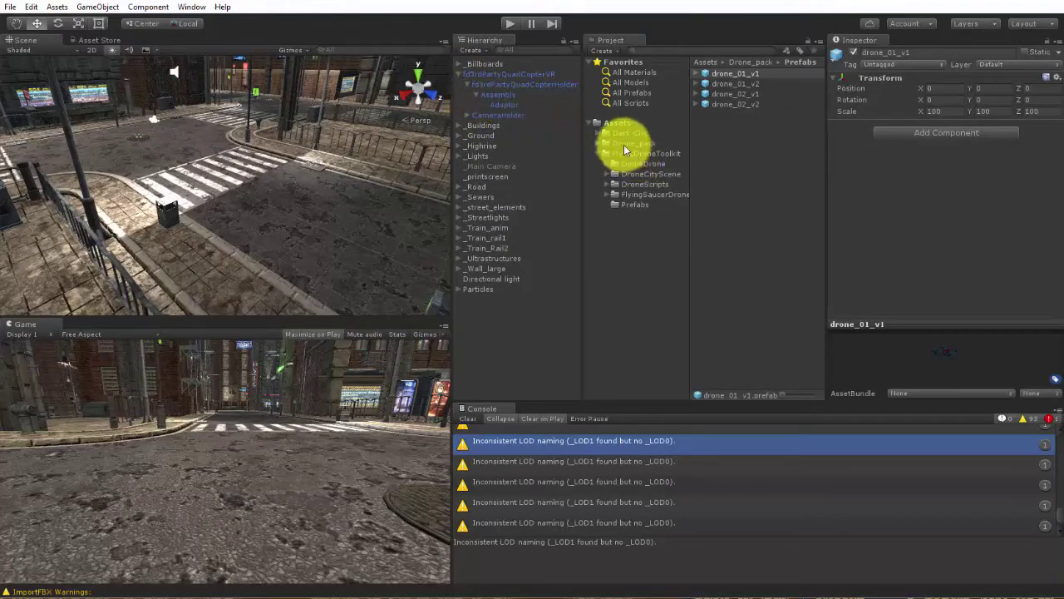
Nest drone_01_v1 from Drone_pack's Prefabs under Adaptor, then inspect the QuadCopterHolder.
{"action": "left_click", "coordinate": [599, 145]}
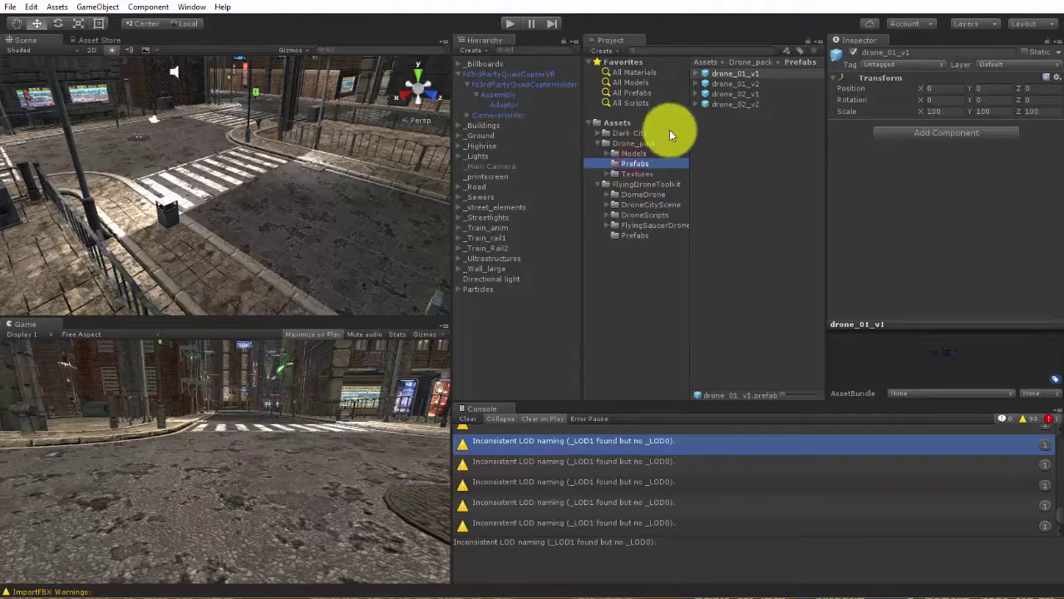
{"action": "left_click_drag", "start_coordinate": [739, 74], "coordinate": [526, 107]}
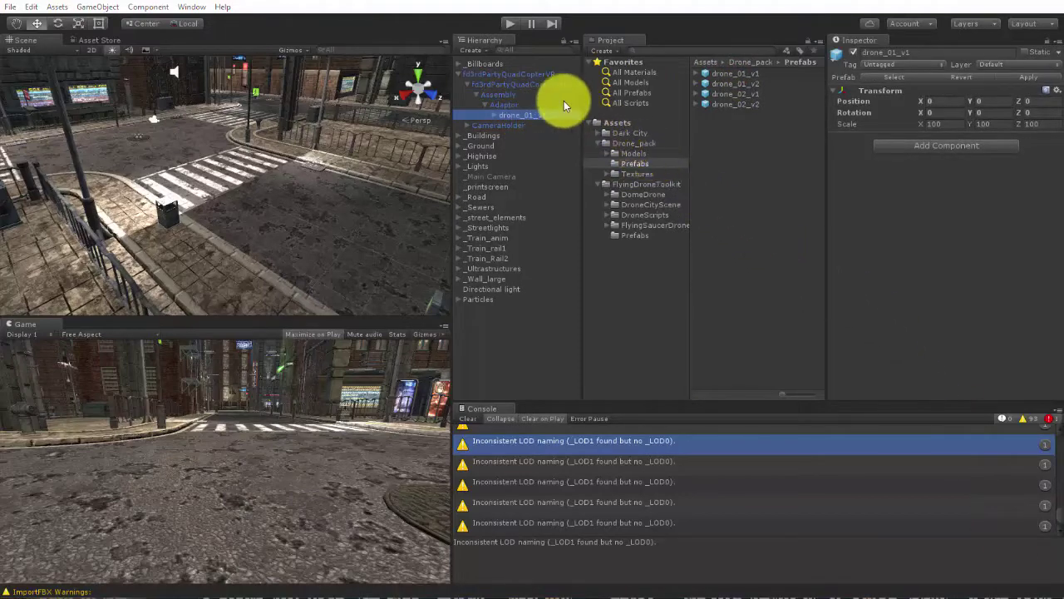
{"action": "left_click", "coordinate": [540, 84]}
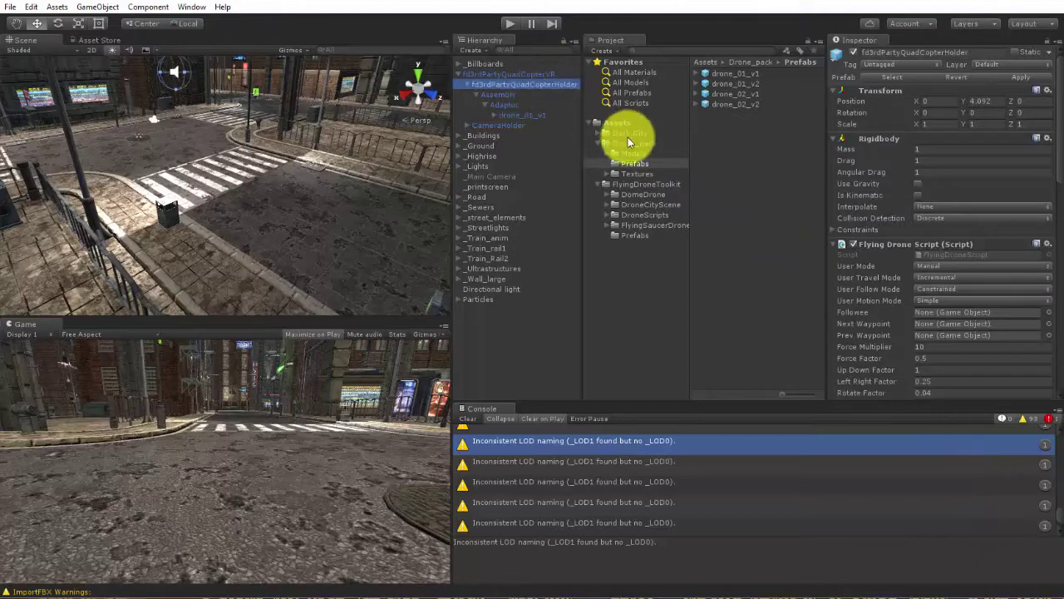
{"action": "left_click_drag", "start_coordinate": [1057, 127], "coordinate": [1045, 287]}
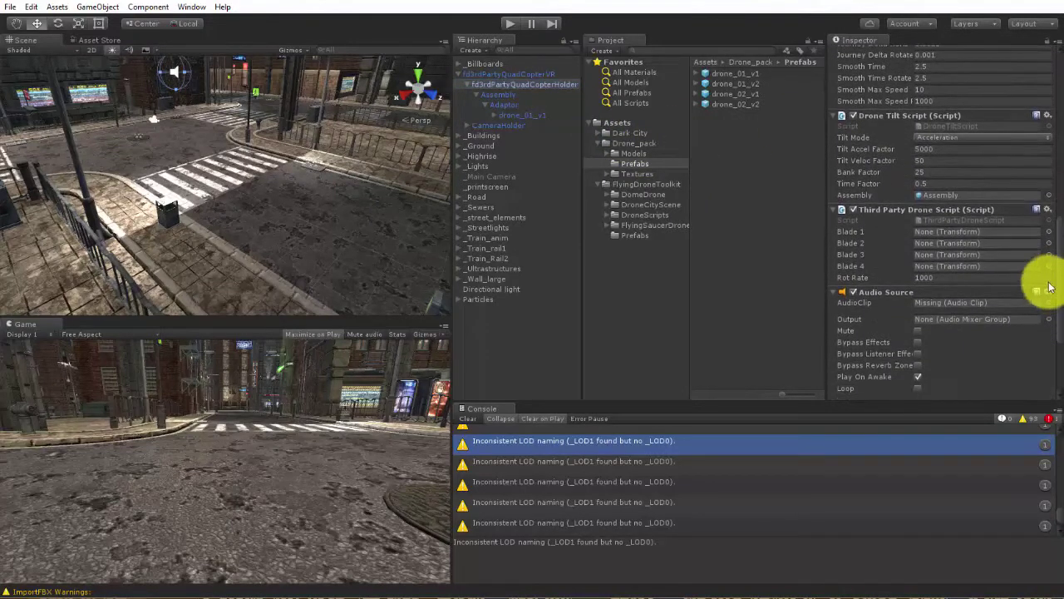
Assign rotor_01–rotor_04 to Blades 1–4 and Propeller Engine as the Audio Source clip.
{"action": "left_click", "coordinate": [494, 115]}
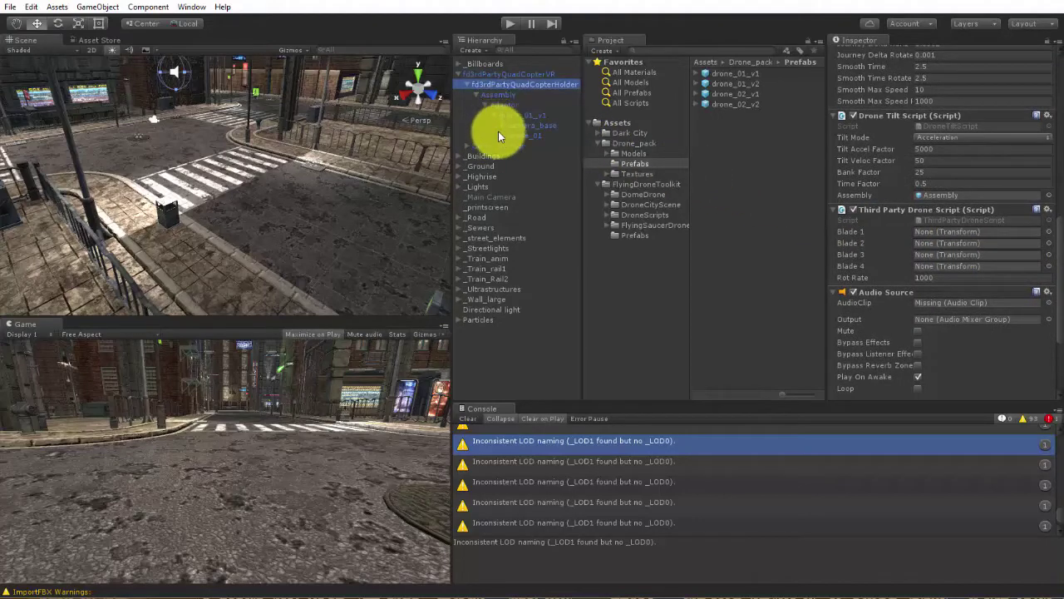
{"action": "left_click", "coordinate": [502, 138]}
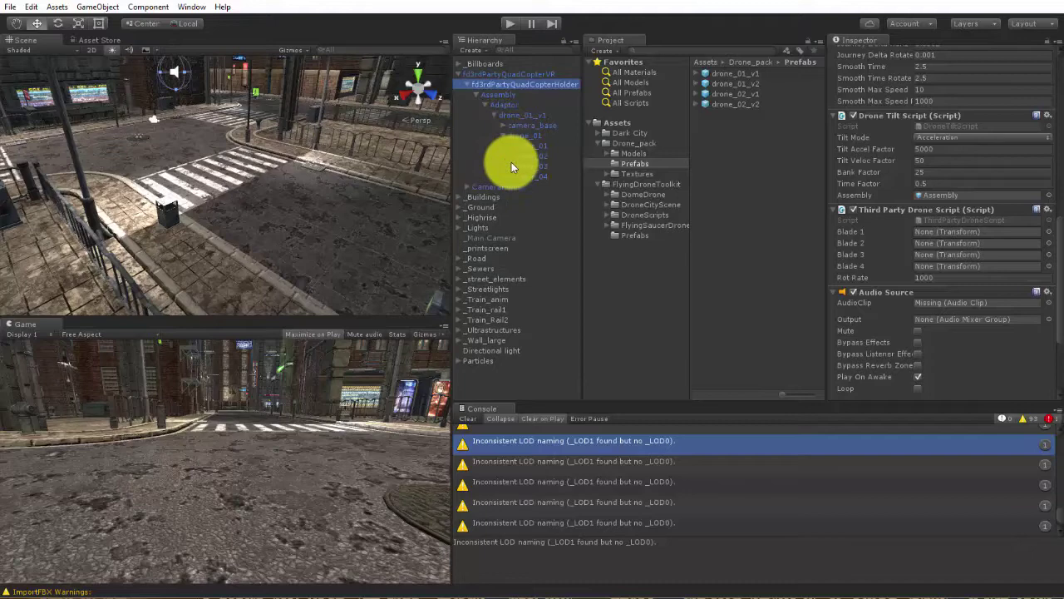
{"action": "left_click_drag", "start_coordinate": [524, 152], "coordinate": [923, 240]}
{"action": "left_click_drag", "start_coordinate": [535, 154], "coordinate": [919, 242]}
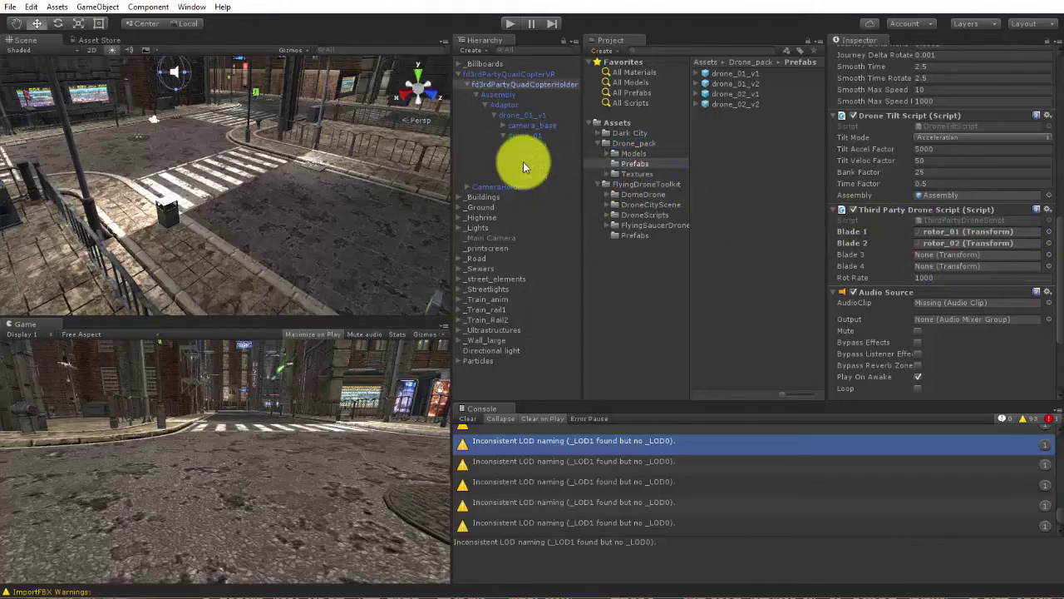
{"action": "left_click_drag", "start_coordinate": [526, 164], "coordinate": [924, 254]}
{"action": "left_click_drag", "start_coordinate": [523, 180], "coordinate": [910, 262]}
{"action": "left_click_drag", "start_coordinate": [1056, 170], "coordinate": [1059, 388]}
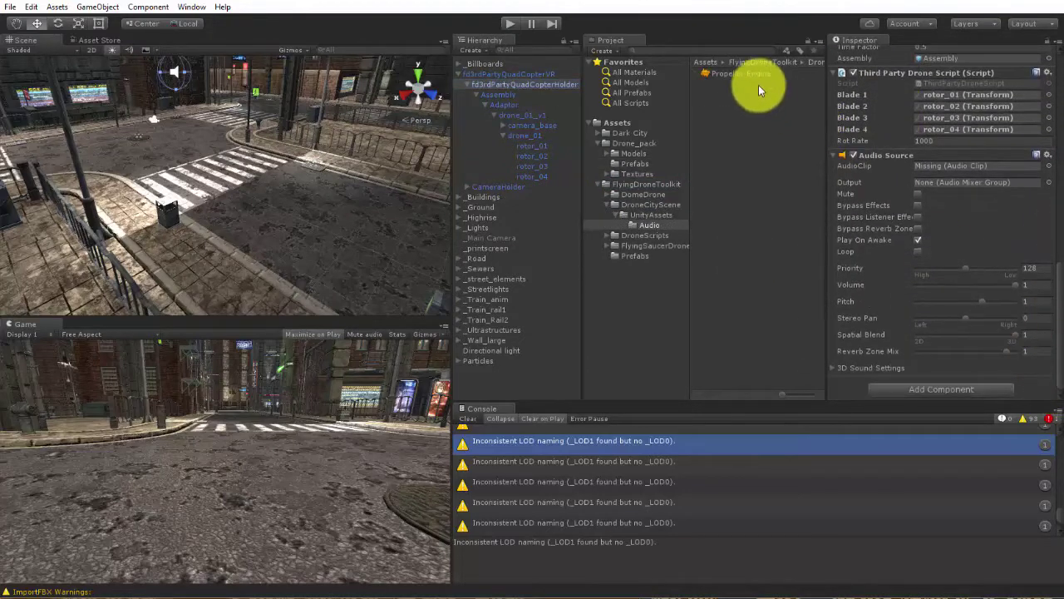
{"action": "left_click_drag", "start_coordinate": [734, 73], "coordinate": [943, 173]}
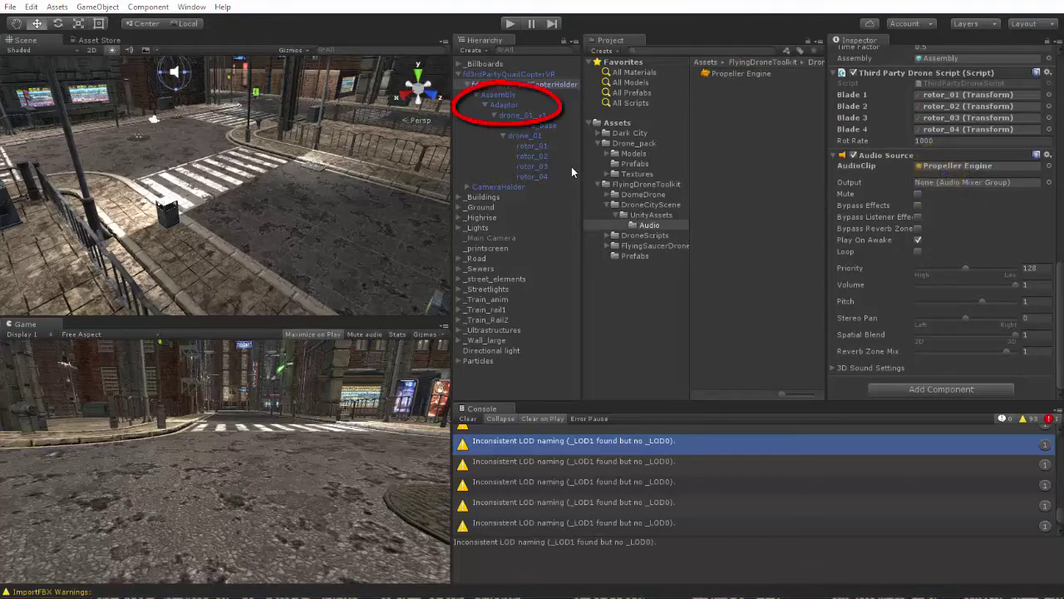
Set the Adaptor's transform scale to 0.025 in the Inspector to resize the nested drone.
{"action": "left_click", "coordinate": [499, 105]}
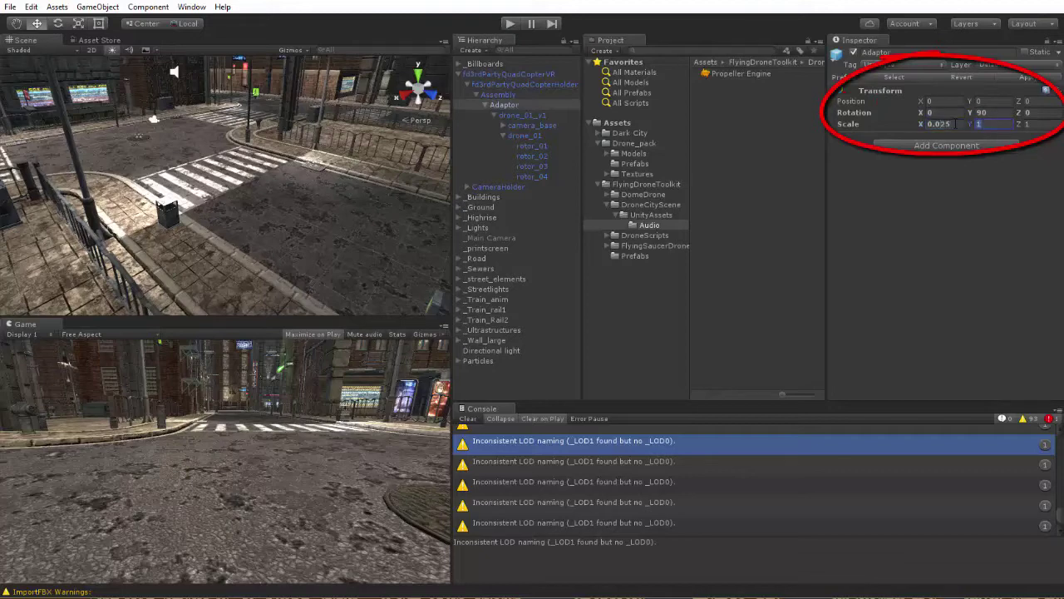
{"action": "type", "text": "25"}
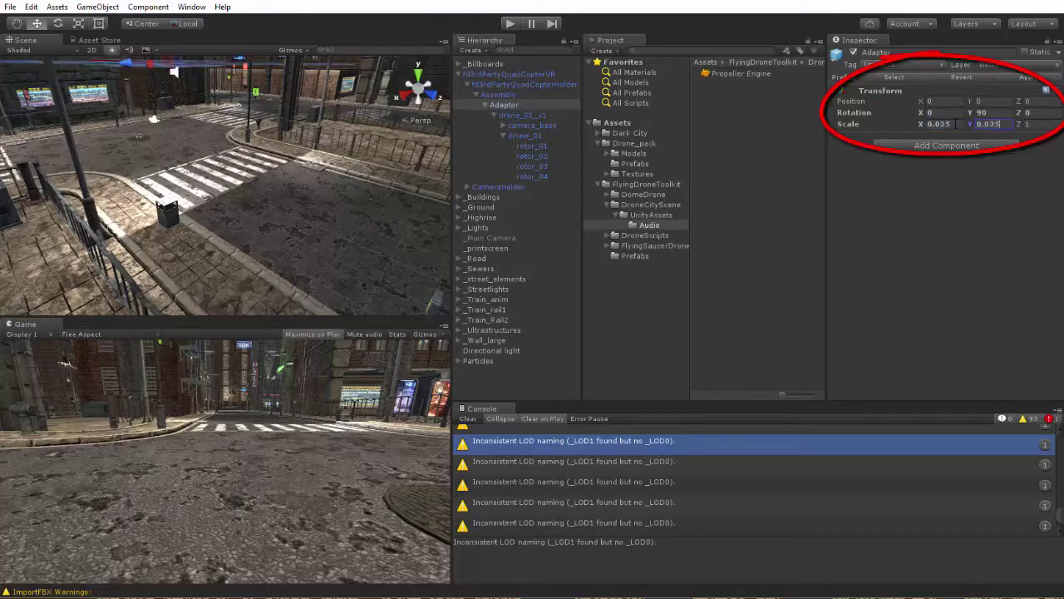
{"action": "type", "text": "0.025"}
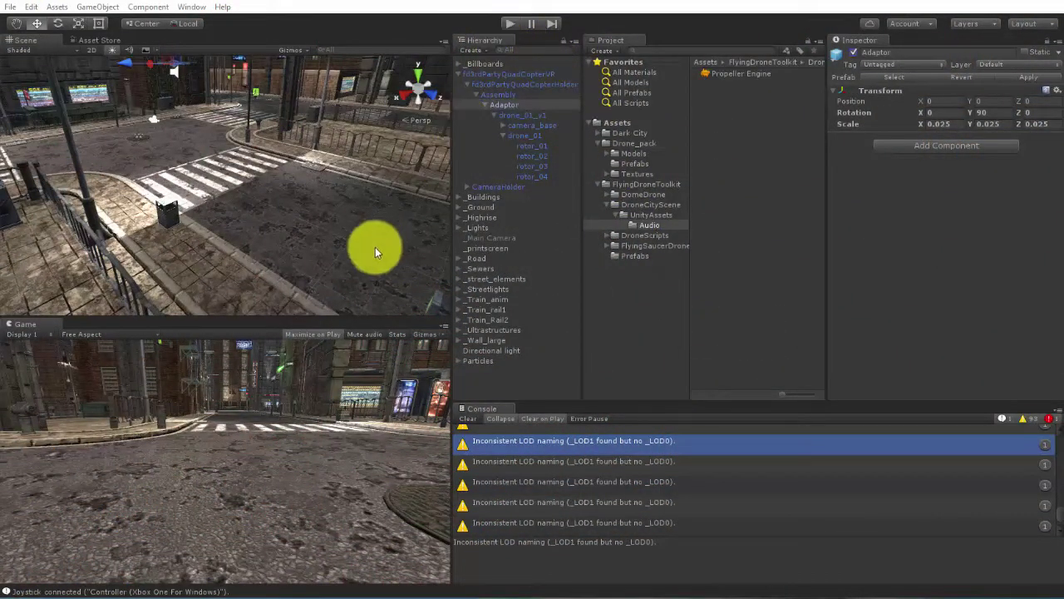
Enter Play mode to fly the blue quadcopter through the Dark City street.
{"action": "left_click", "coordinate": [510, 23]}
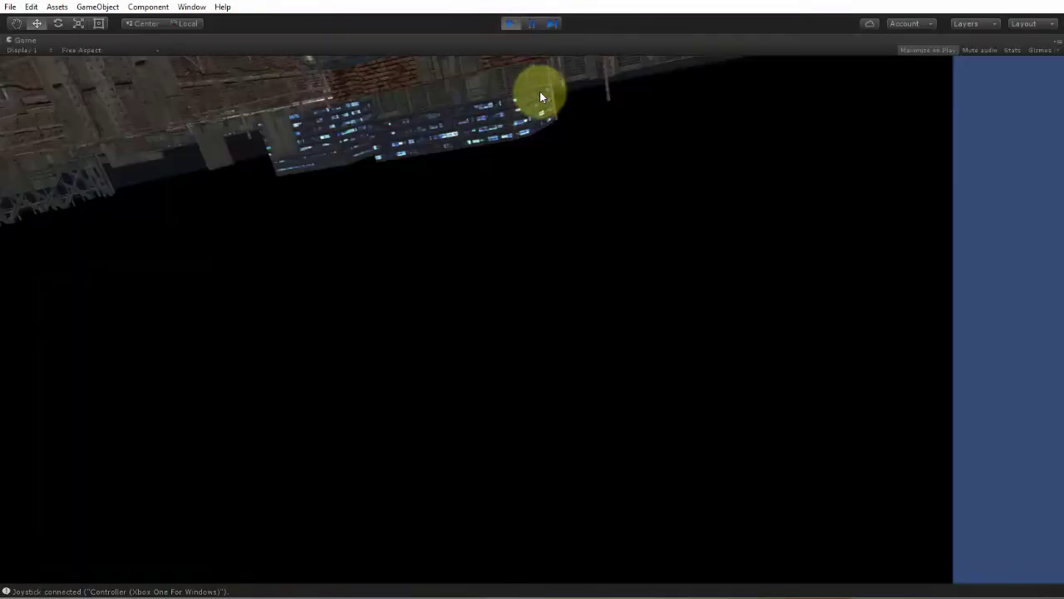